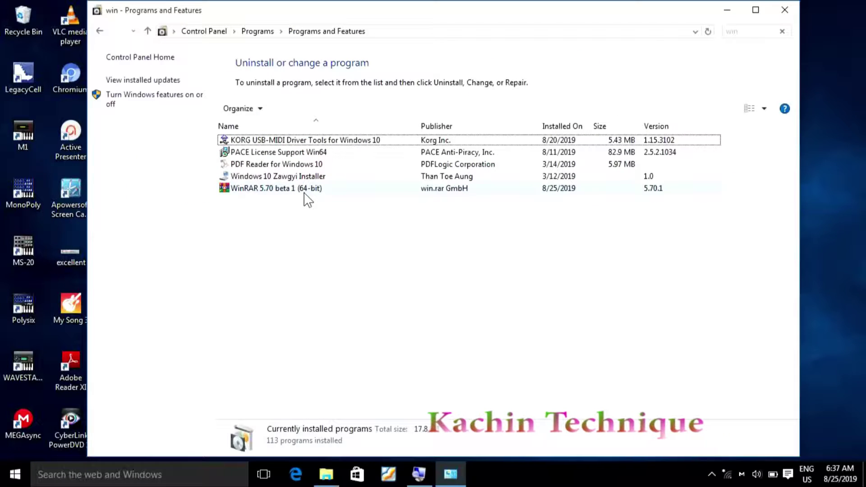
# Uninstall WinRAR 5.70 beta 1 (64-bit) and acknowledge the reboot notice.
pyautogui.doubleClick(305, 188)
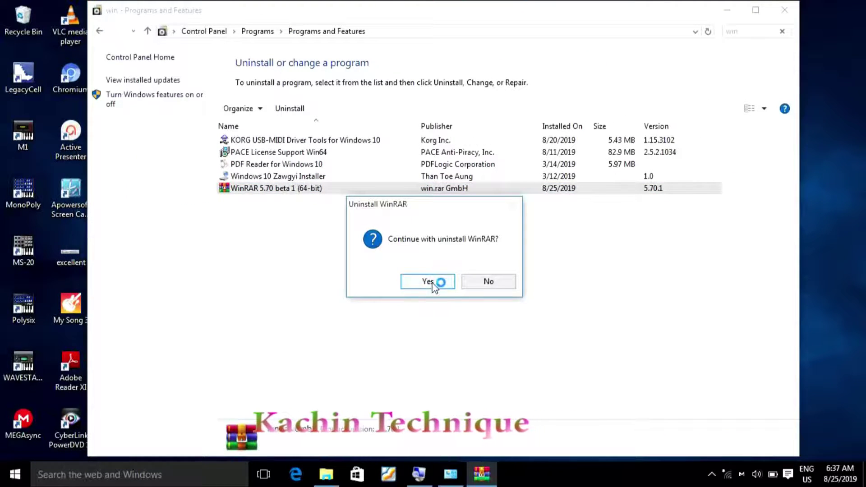
pyautogui.click(432, 282)
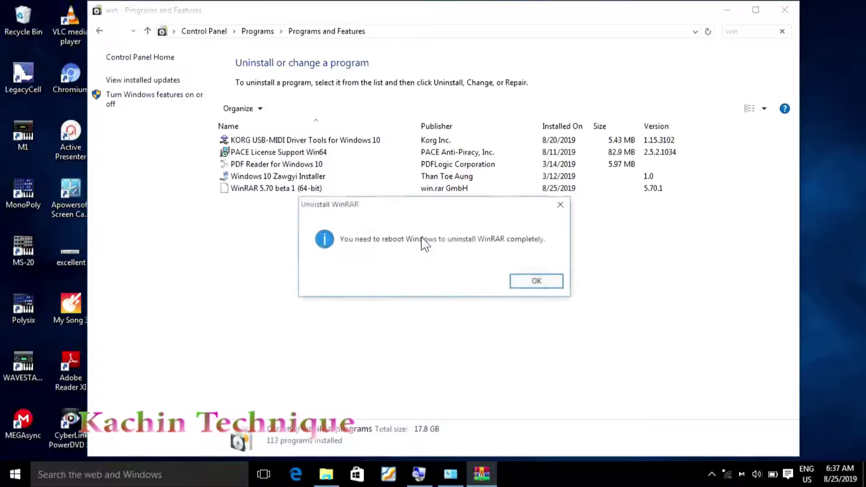
pyautogui.click(535, 280)
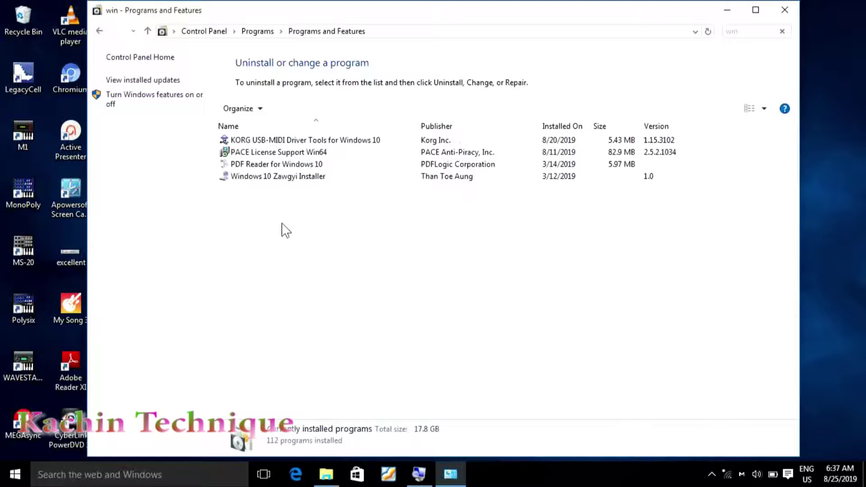
# Show the desktop, switch to File Explorer and open the Setup folder inside WinRAR 5.71 English 64bit.
pyautogui.press('super+d')
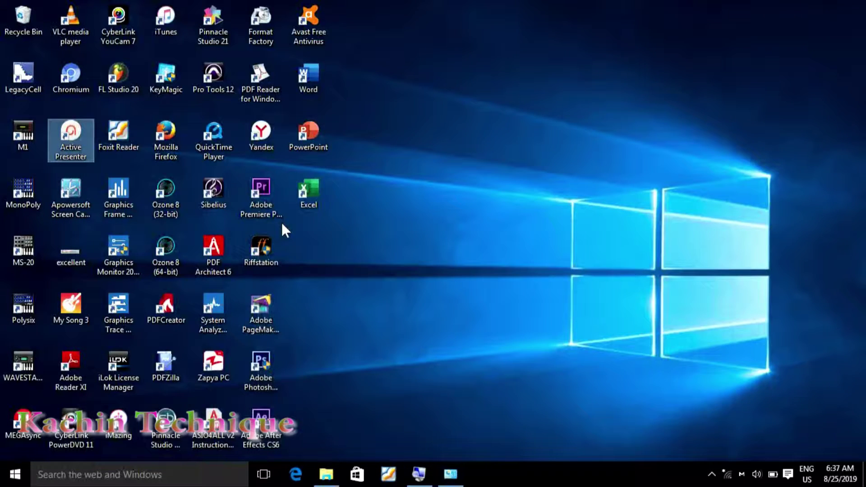
pyautogui.click(329, 471)
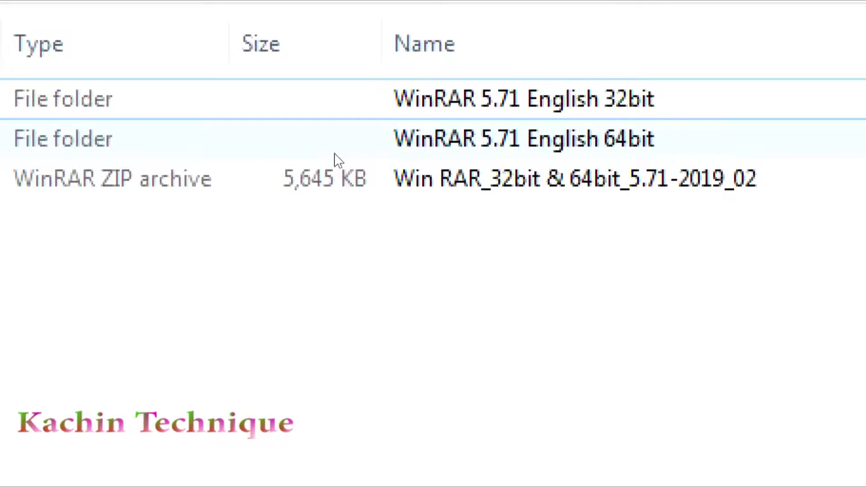
pyautogui.doubleClick(358, 149)
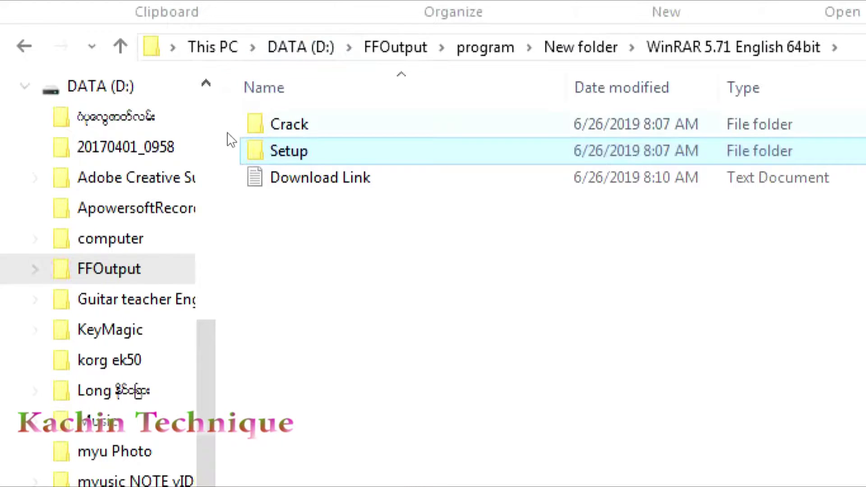
pyautogui.press('Return')
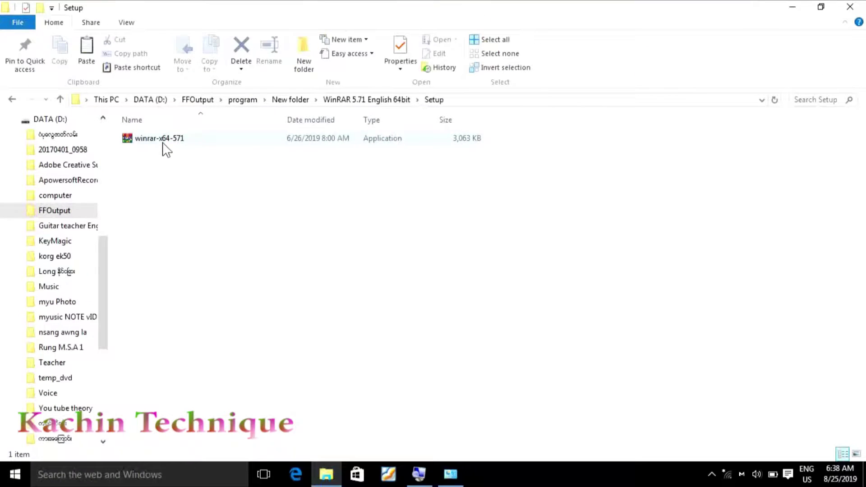
# Run the winrar-x64-571 installer and install WinRAR to C:\Program Files\WinRAR with the default associations and integration options.
pyautogui.doubleClick(165, 140)
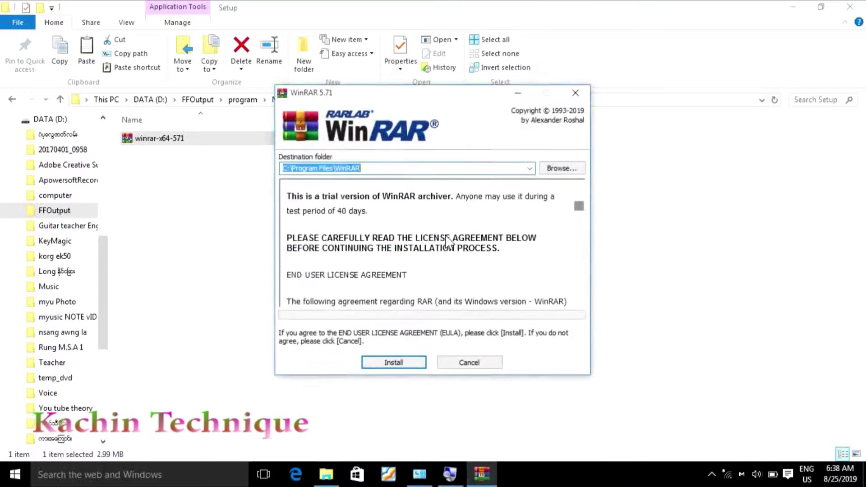
pyautogui.click(393, 362)
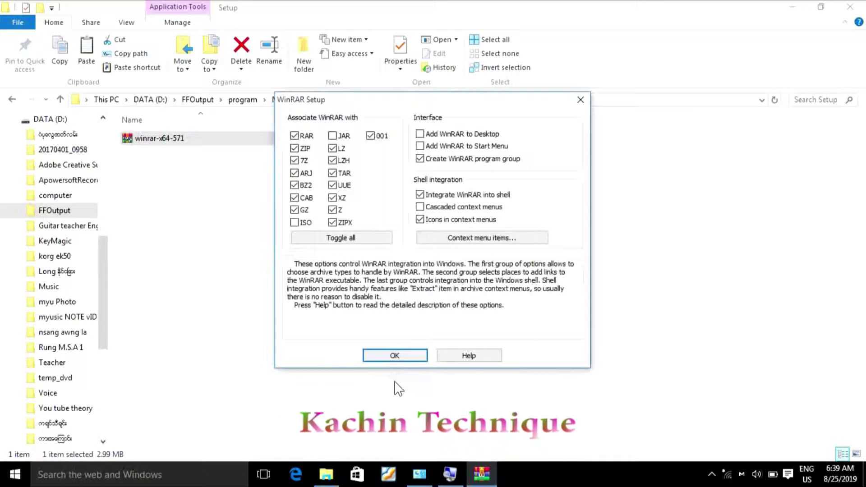
pyautogui.click(405, 352)
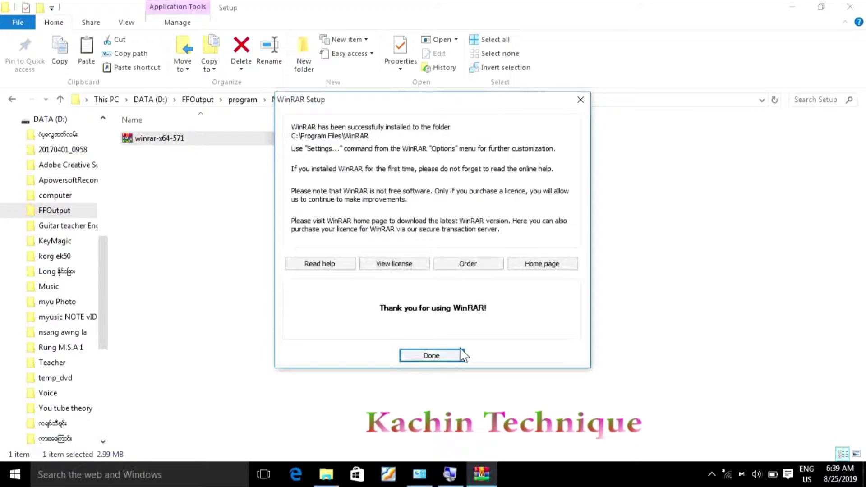
pyautogui.click(441, 355)
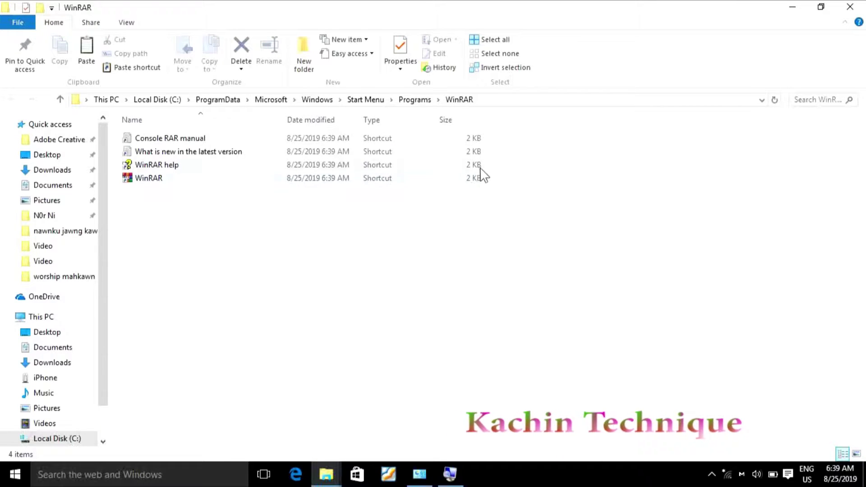
# Return to the WinRAR 5.71 English 64bit folder and copy the rarreg file from its Crack subfolder.
pyautogui.hotkey('alt', 'Up')
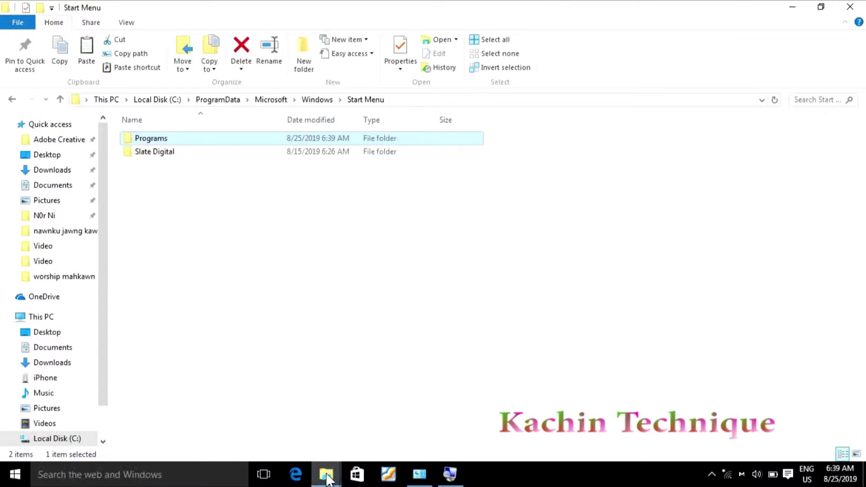
pyautogui.moveTo(327, 478)
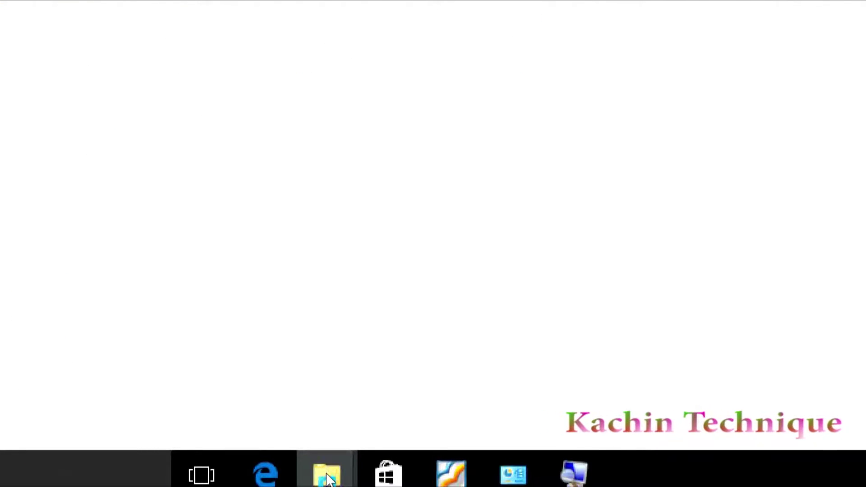
pyautogui.click(327, 479)
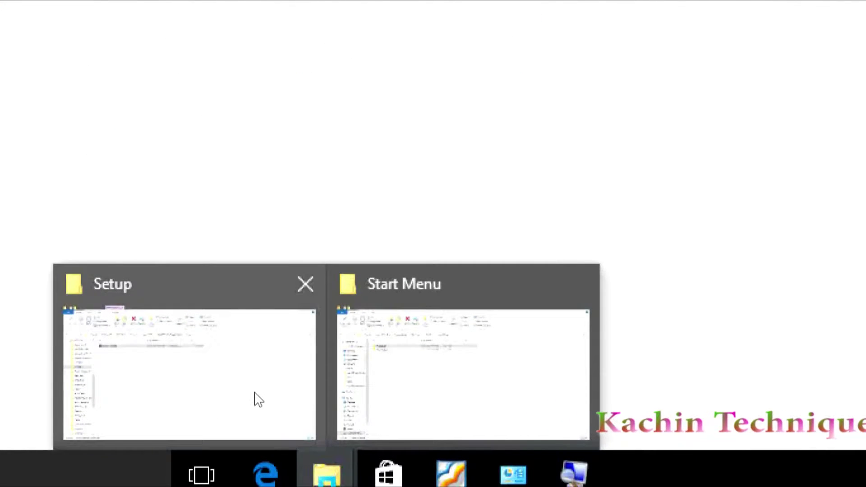
pyautogui.click(256, 413)
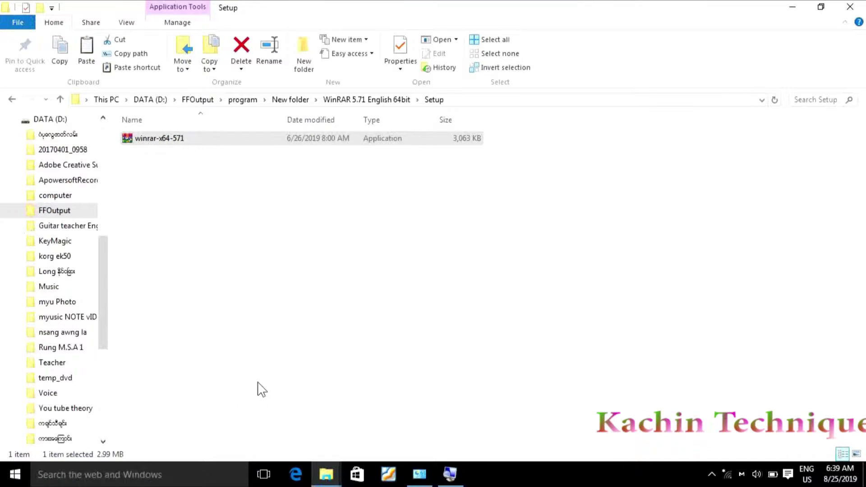
pyautogui.click(60, 100)
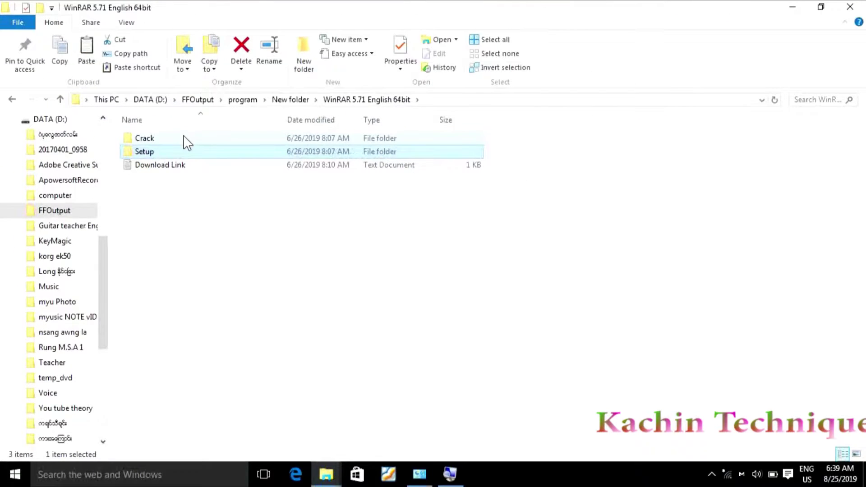
pyautogui.click(194, 138)
pyautogui.doubleClick(194, 139)
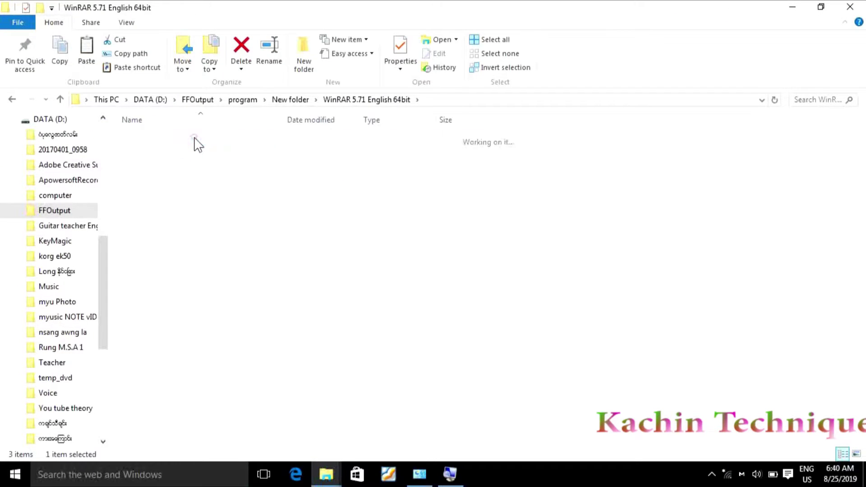
pyautogui.click(197, 144)
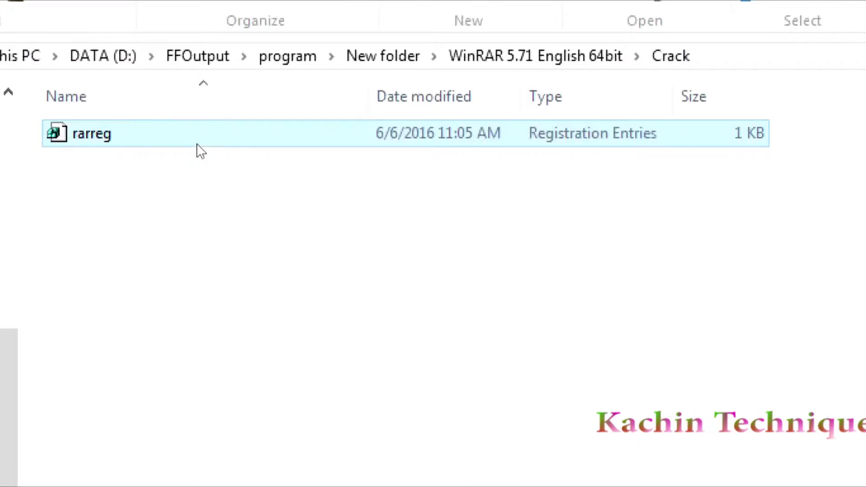
pyautogui.rightClick(204, 138)
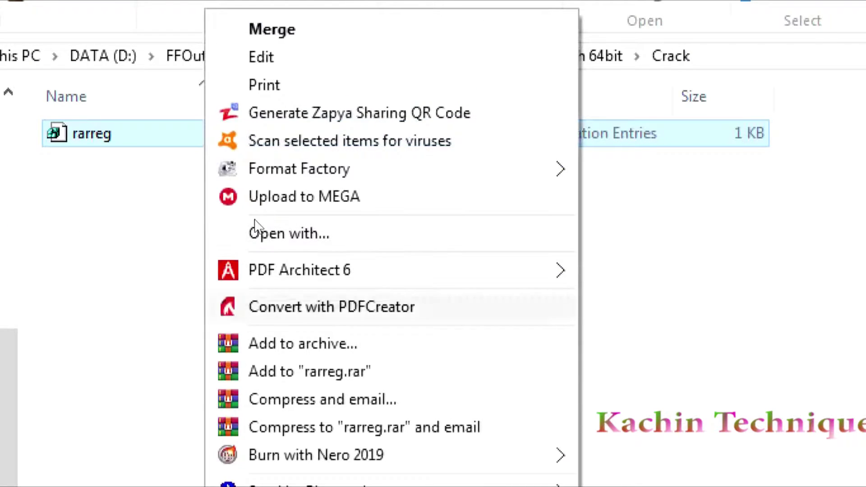
pyautogui.click(262, 387)
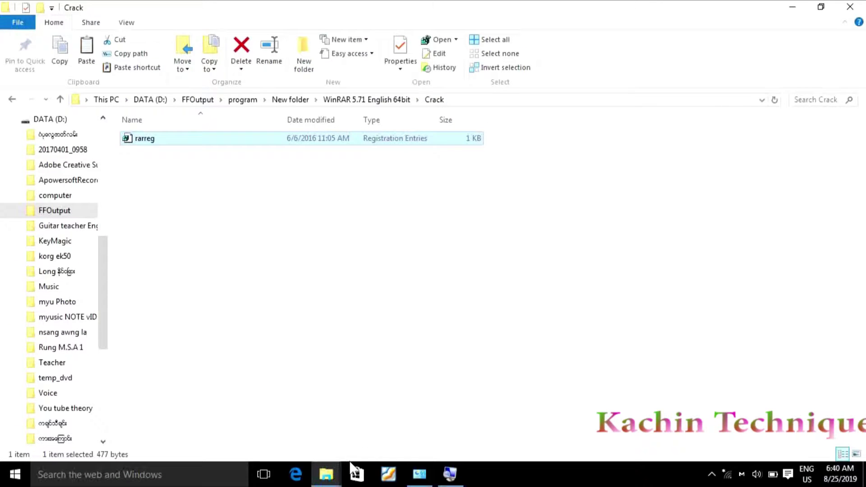
pyautogui.click(326, 474)
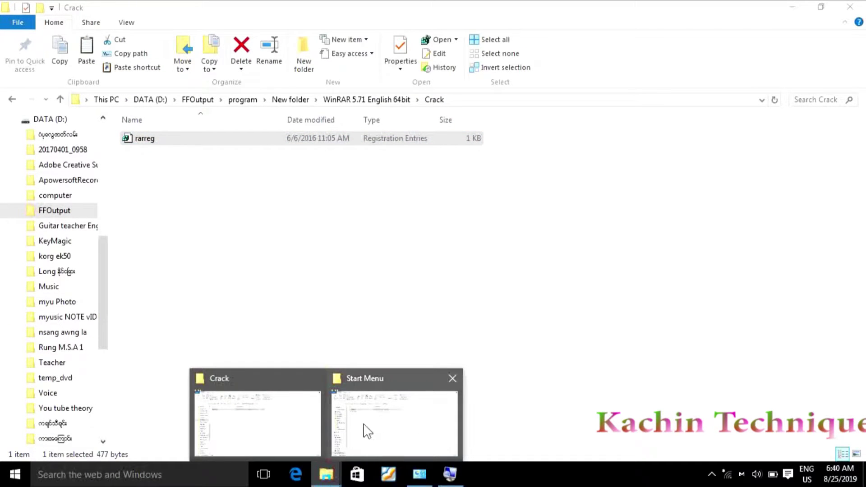
pyautogui.moveTo(363, 425)
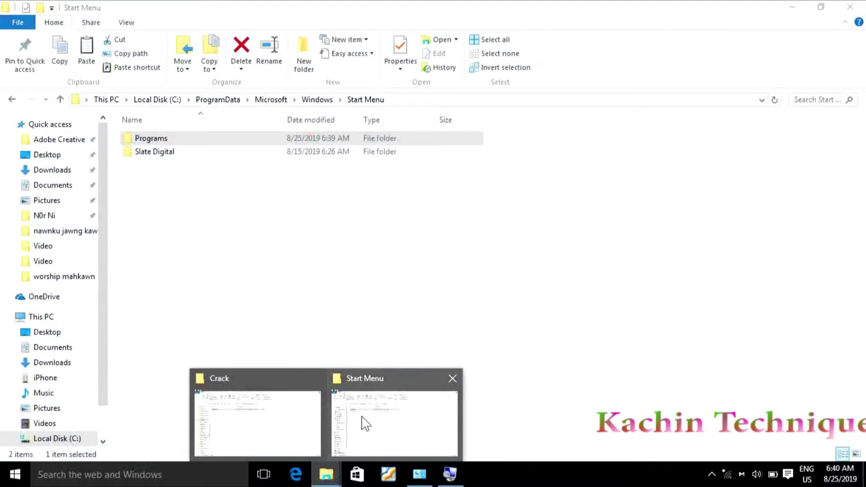
pyautogui.click(364, 418)
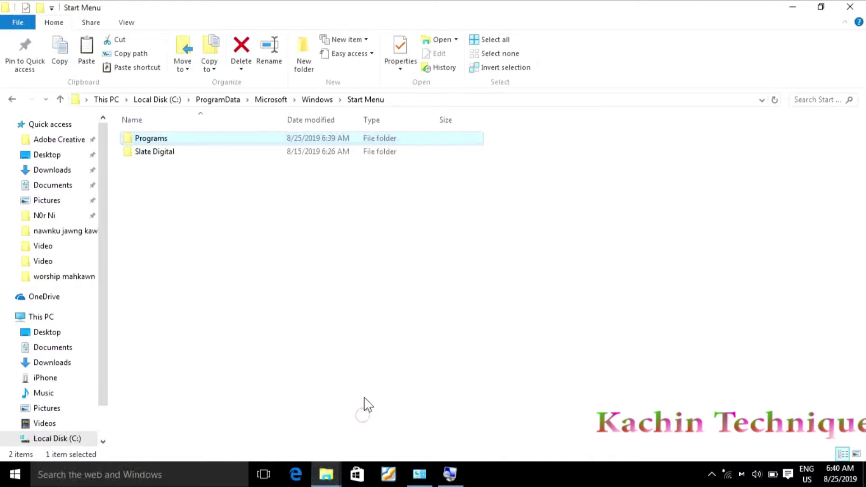
pyautogui.click(12, 100)
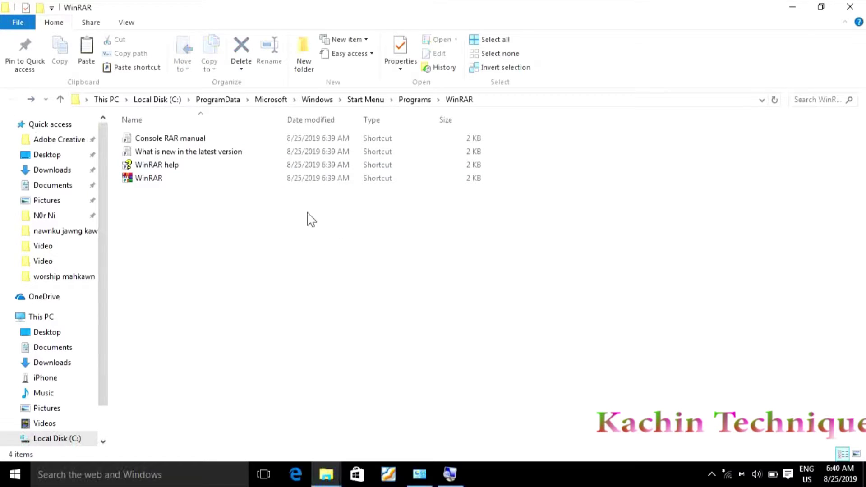
pyautogui.click(31, 100)
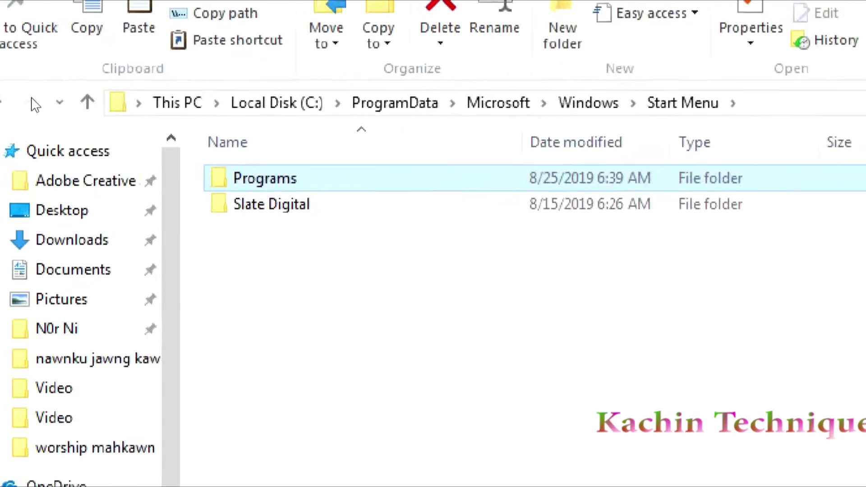
pyautogui.click(18, 105)
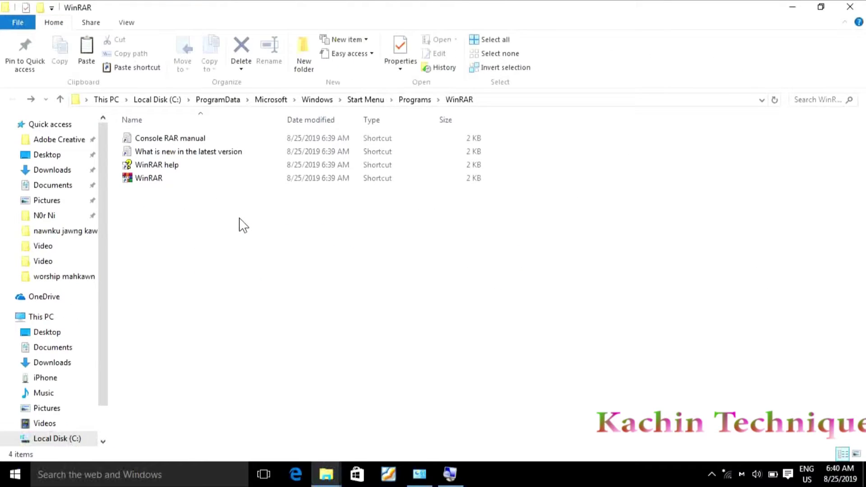
pyautogui.rightClick(264, 208)
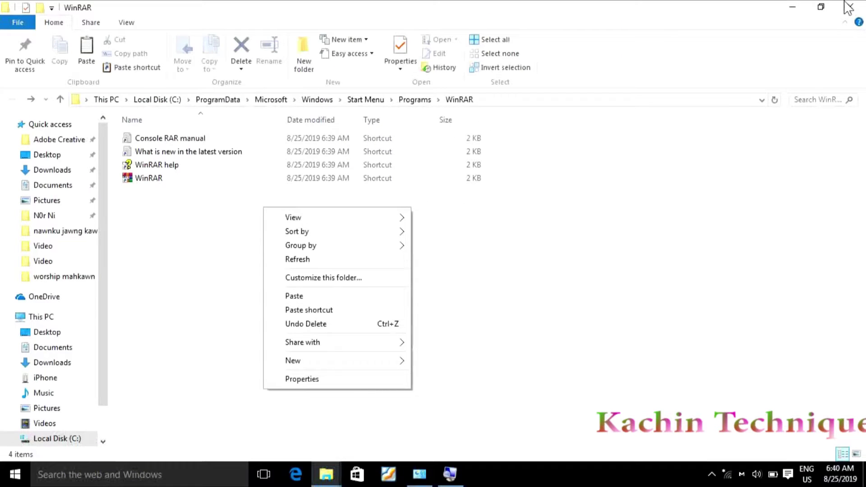
pyautogui.click(847, 6)
pyautogui.click(848, 6)
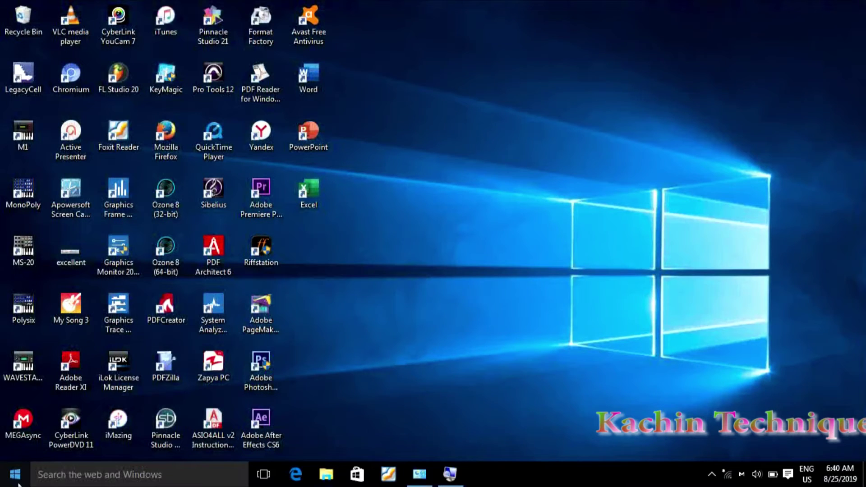
# Search Windows for "w" and open the file location of the WinRAR desktop app.
pyautogui.click(45, 478)
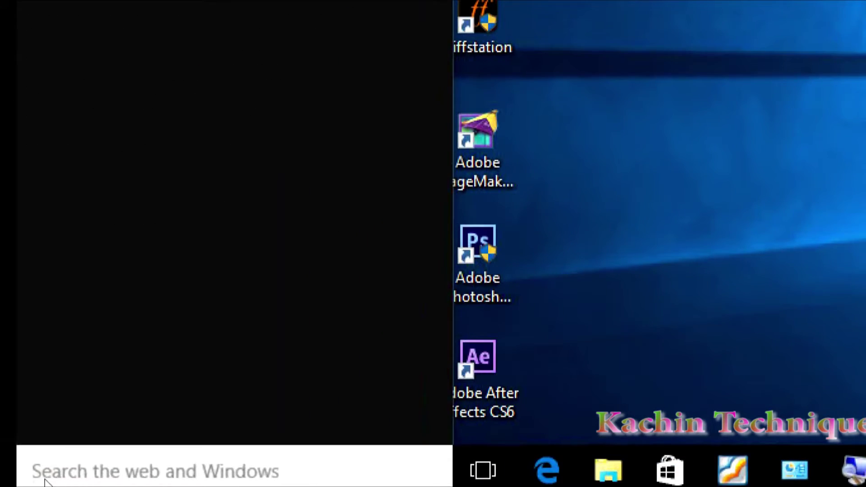
pyautogui.write('w')
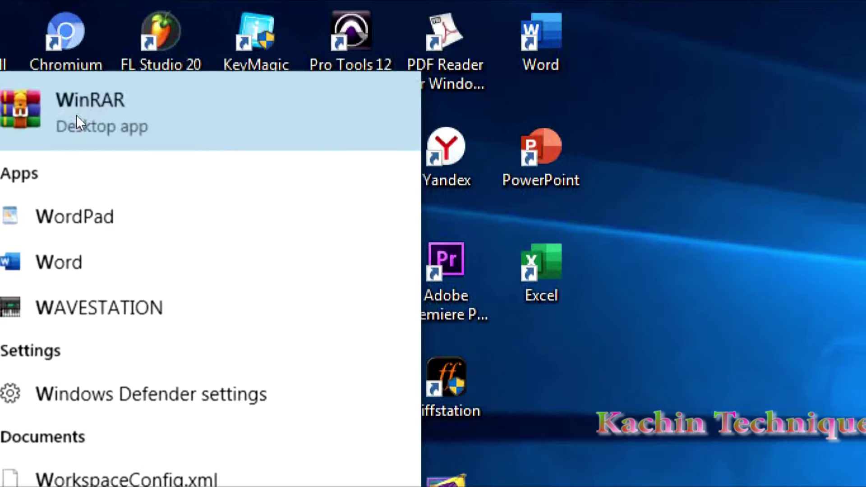
pyautogui.rightClick(99, 115)
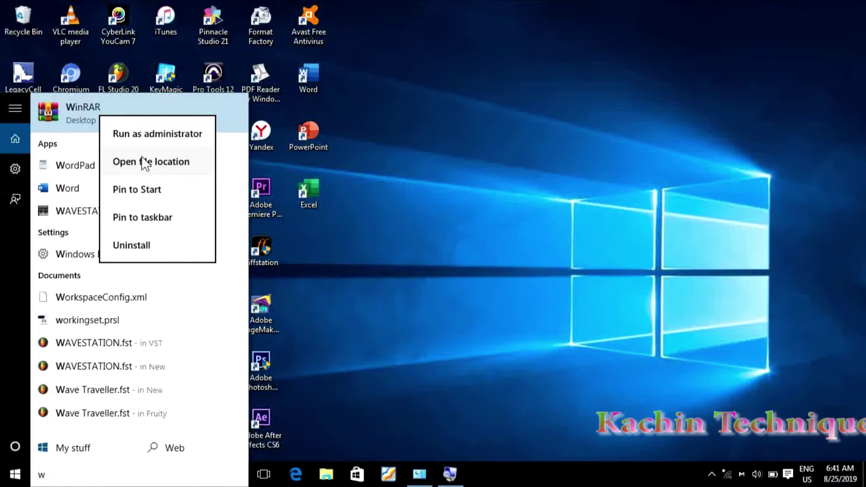
pyautogui.click(210, 211)
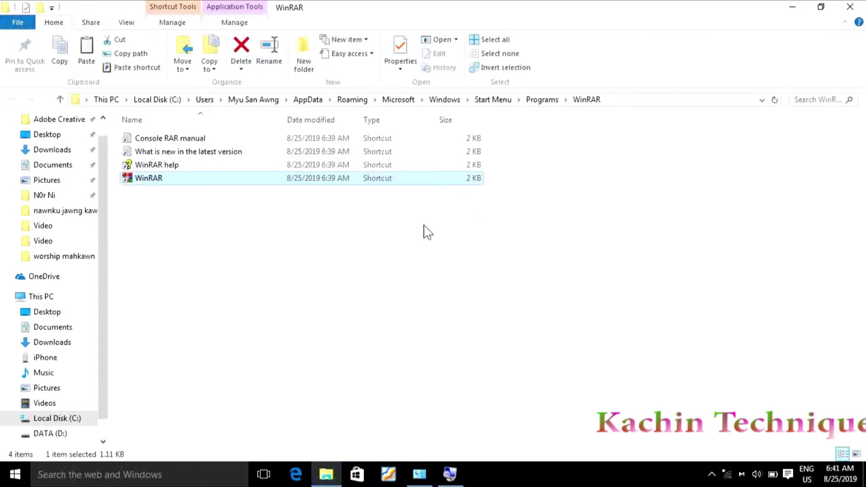
# Paste the copied rarreg file into the WinRAR shortcuts folder and close the folder window.
pyautogui.rightClick(353, 213)
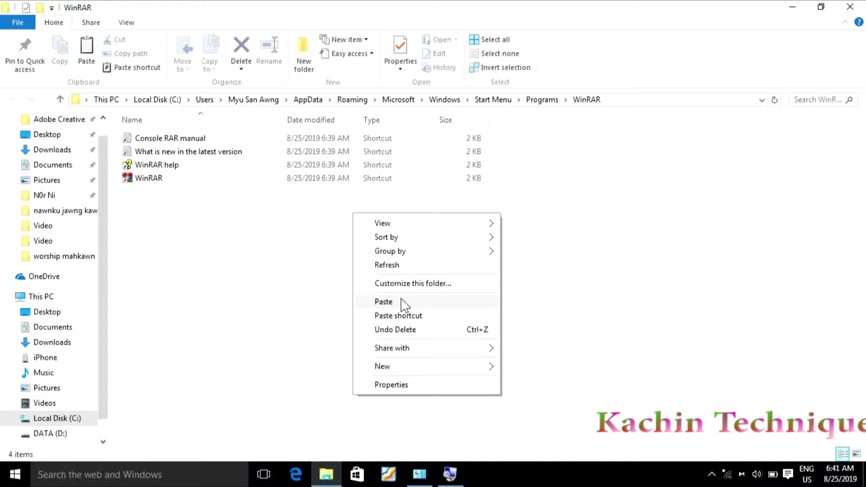
pyautogui.click(383, 302)
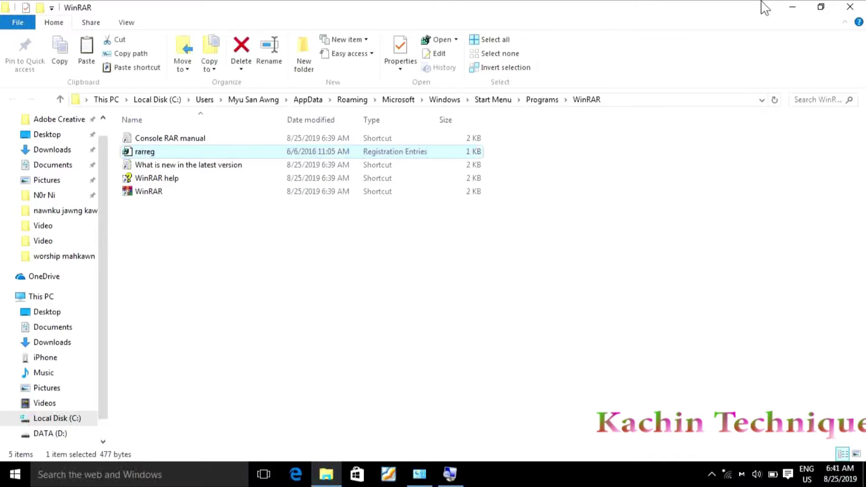
pyautogui.click(850, 7)
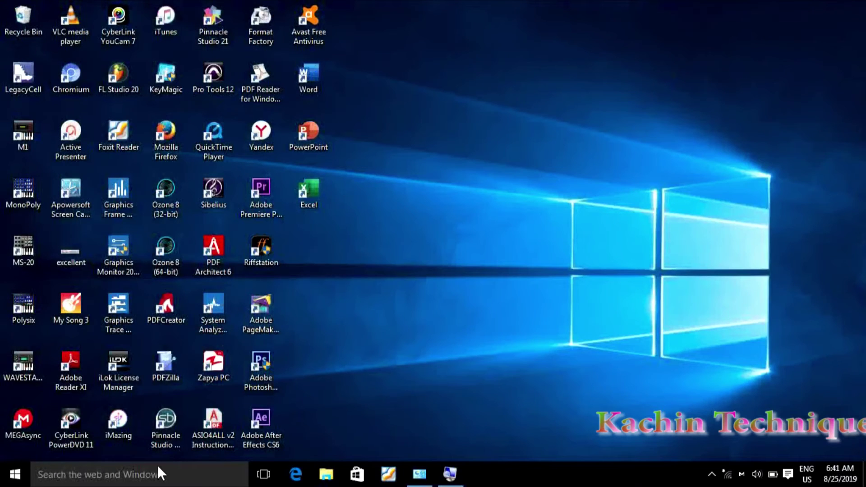
# Search Windows for "w" and locate the WinRAR 5.71 (64-bit) entry among the installed programs.
pyautogui.click(47, 482)
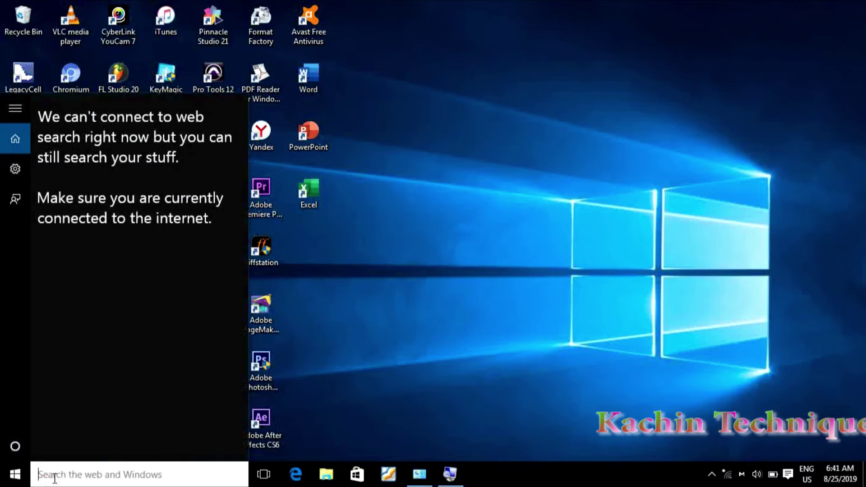
pyautogui.write('w')
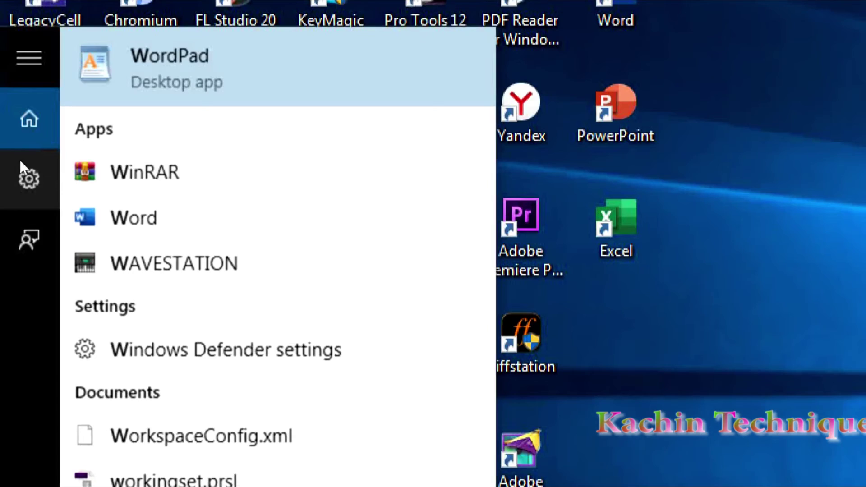
pyautogui.click(70, 163)
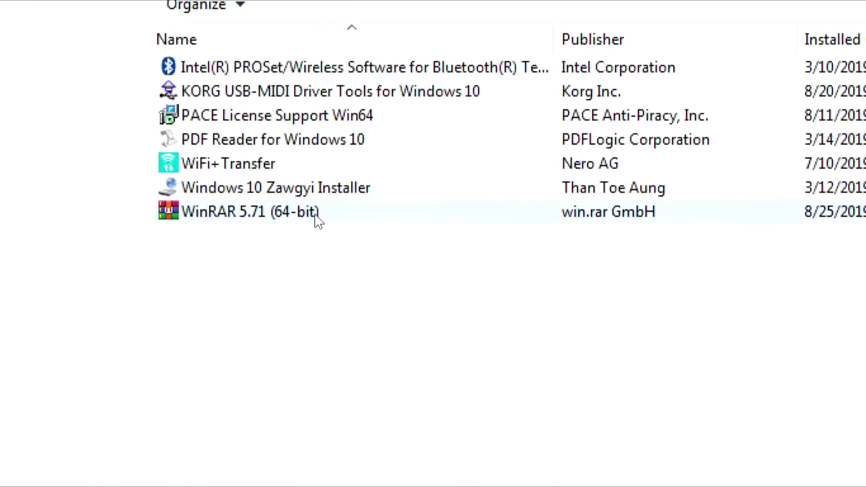
pyautogui.click(317, 217)
pyautogui.click(317, 217)
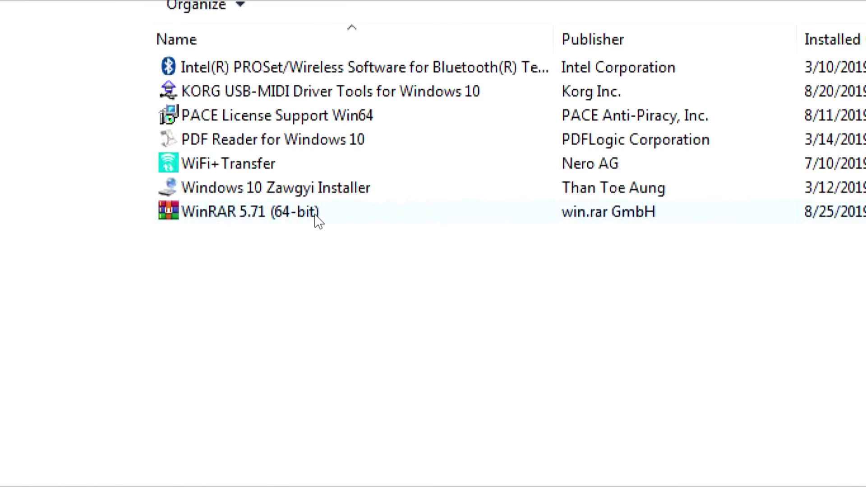